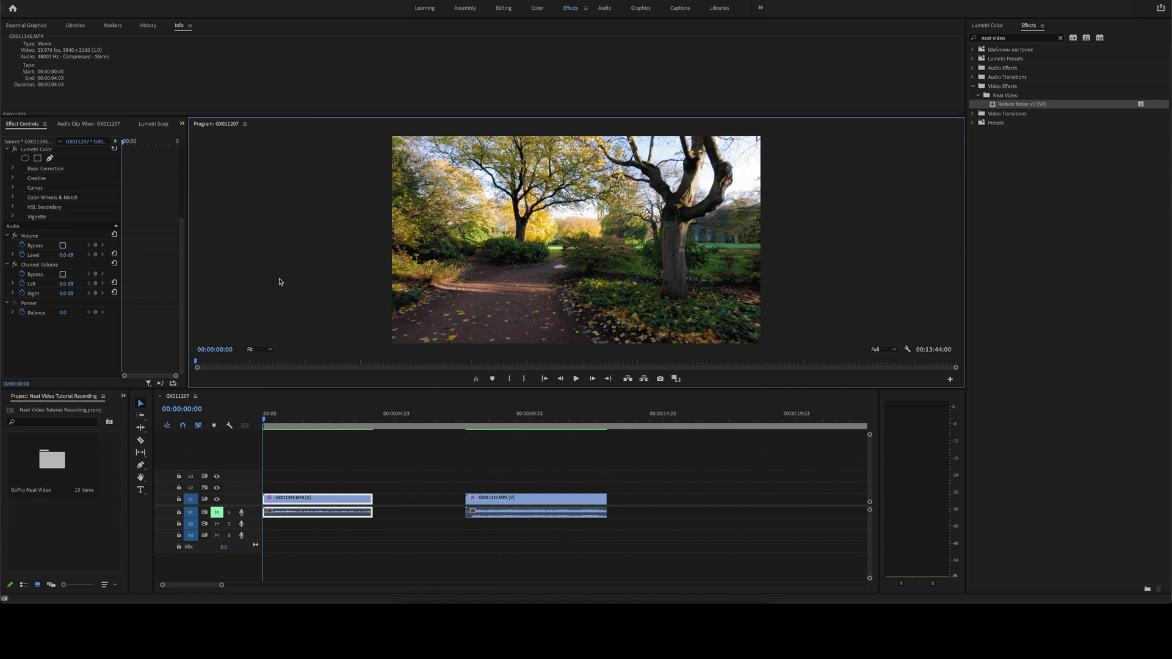
Move the playhead to 00:00:03:20 and drop Reduce Noise v5 onto the first clip
left_click_drag(272, 417, 366, 435)
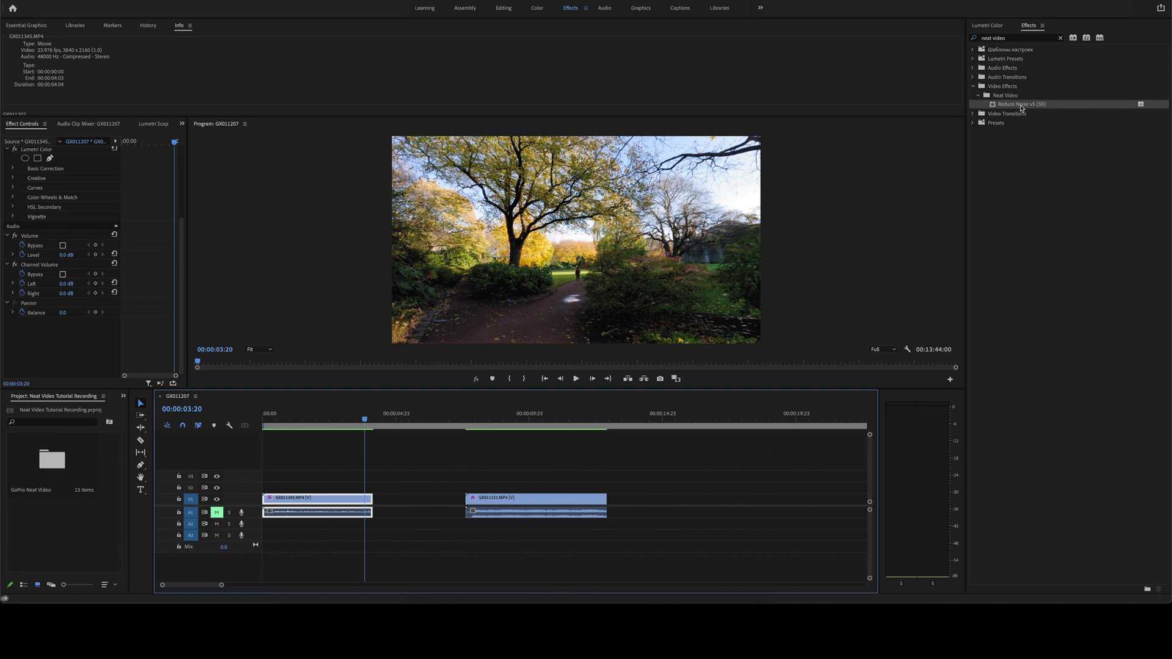
left_click_drag(1022, 109, 358, 496)
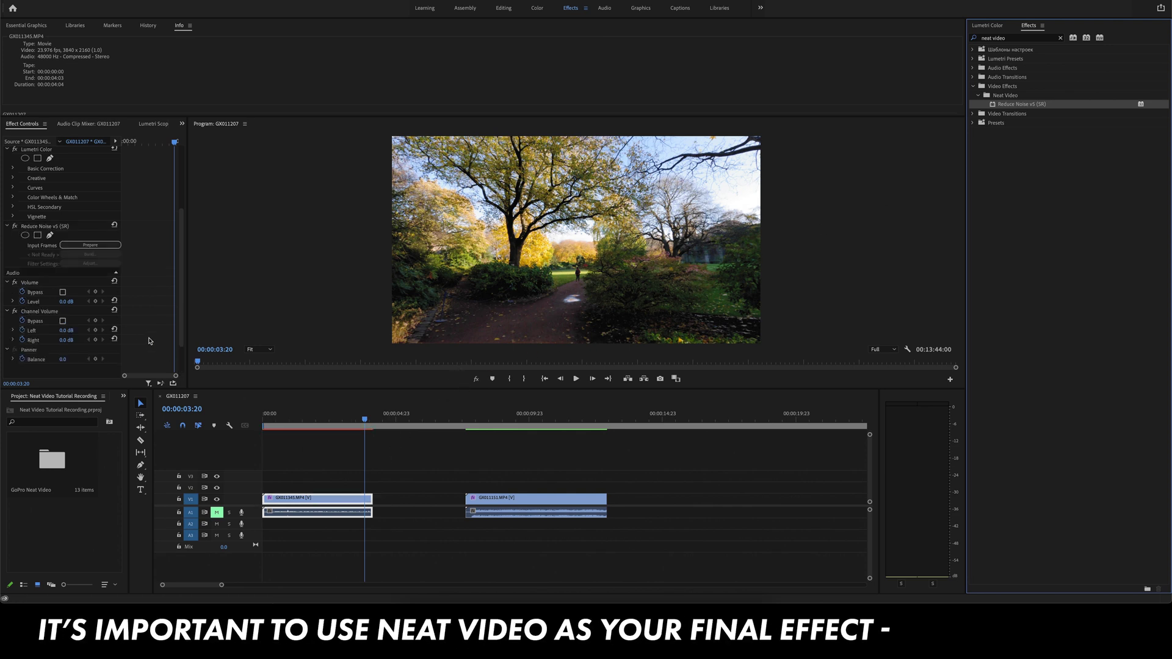
Prepare the first clip's input frames and launch Neat Video's Build noise profile window
left_click(92, 246)
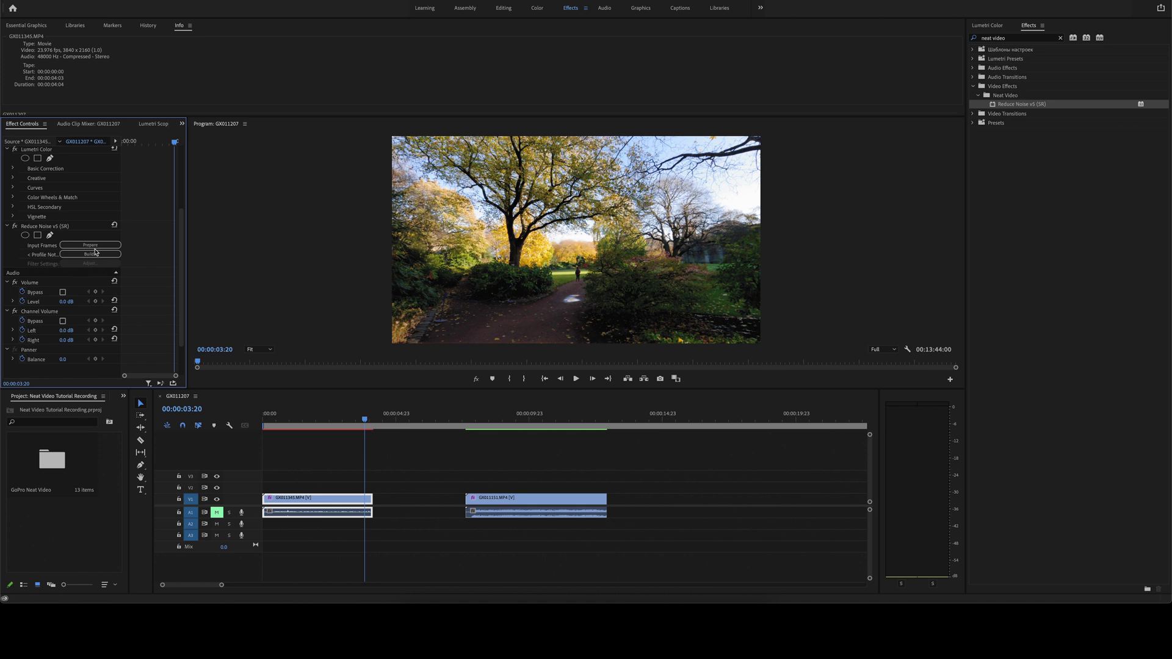
left_click(95, 253)
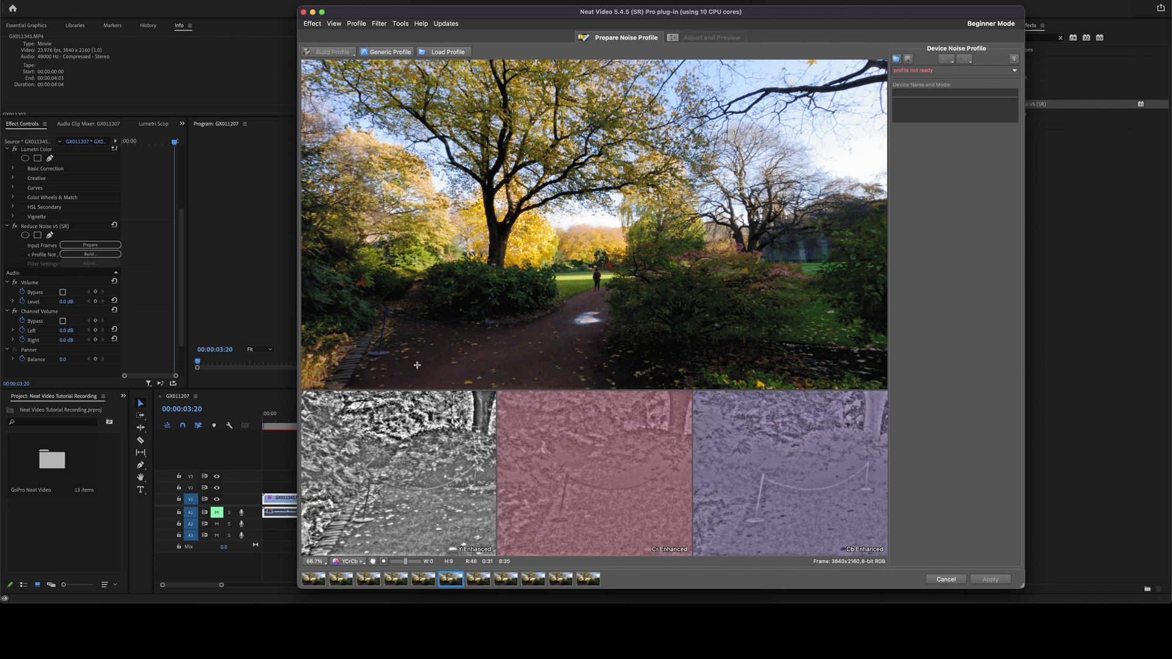
left_click_drag(412, 360, 448, 381)
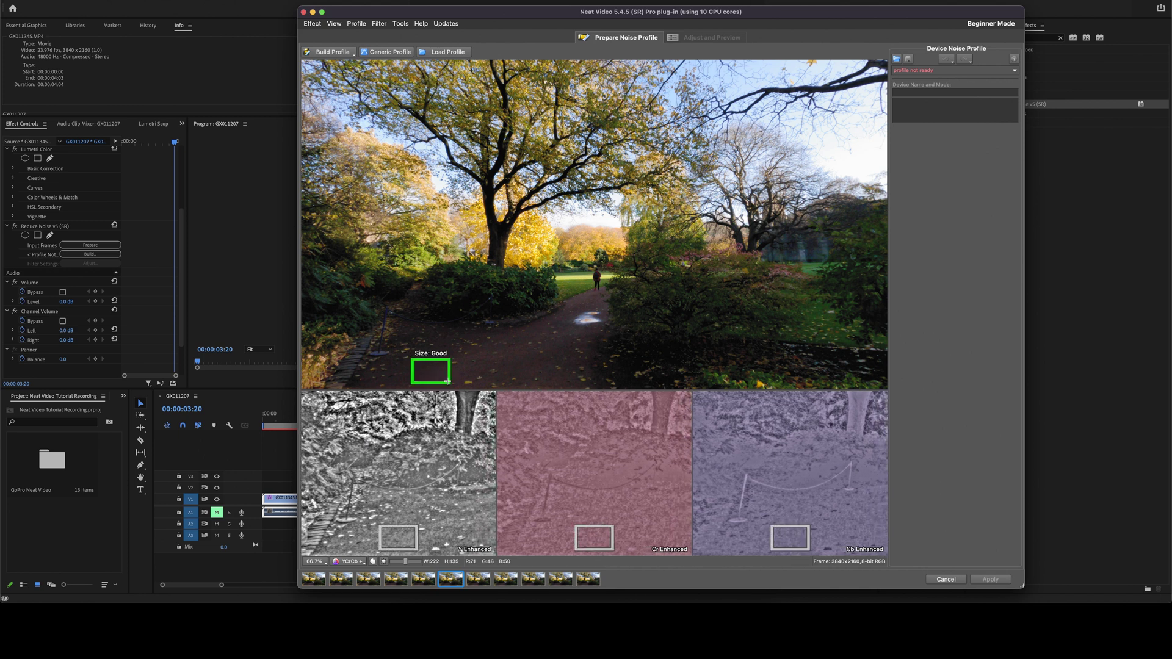
left_click_drag(448, 381, 448, 381)
left_click(478, 357)
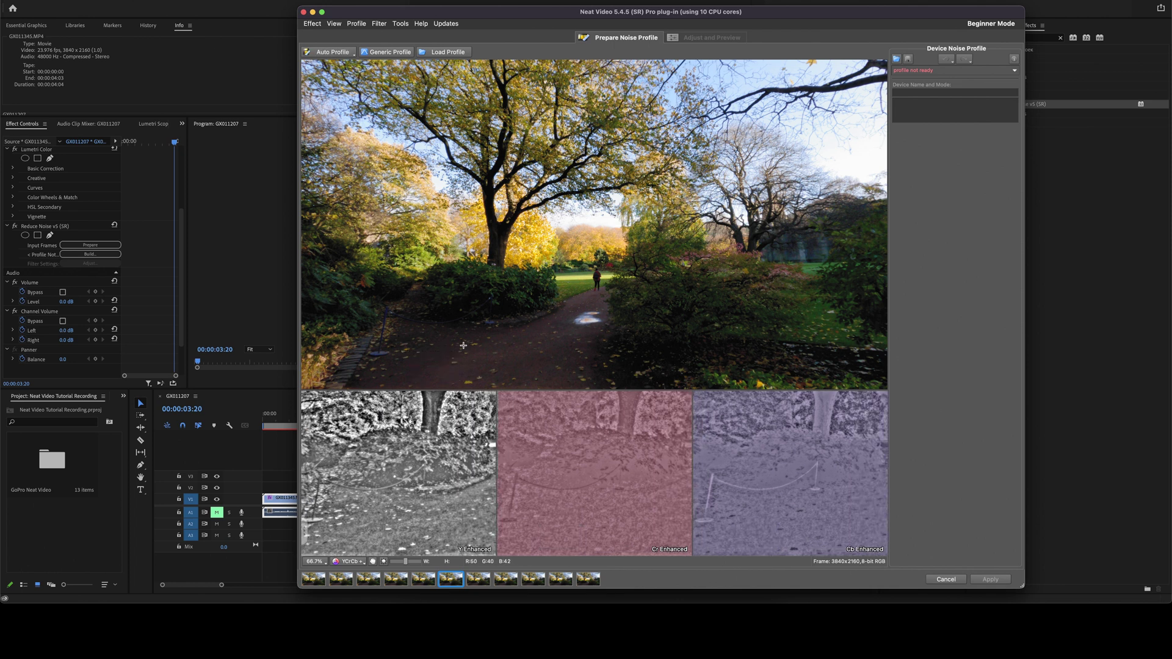
left_click_drag(508, 335, 544, 363)
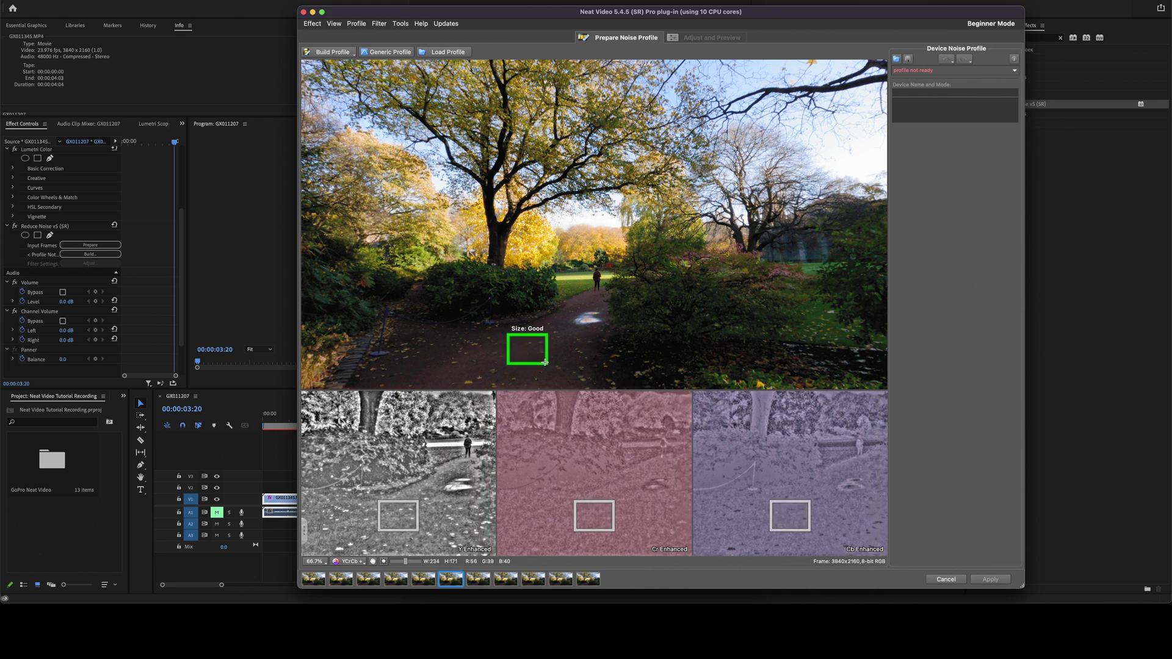
left_click_drag(545, 362, 545, 363)
left_click(550, 372)
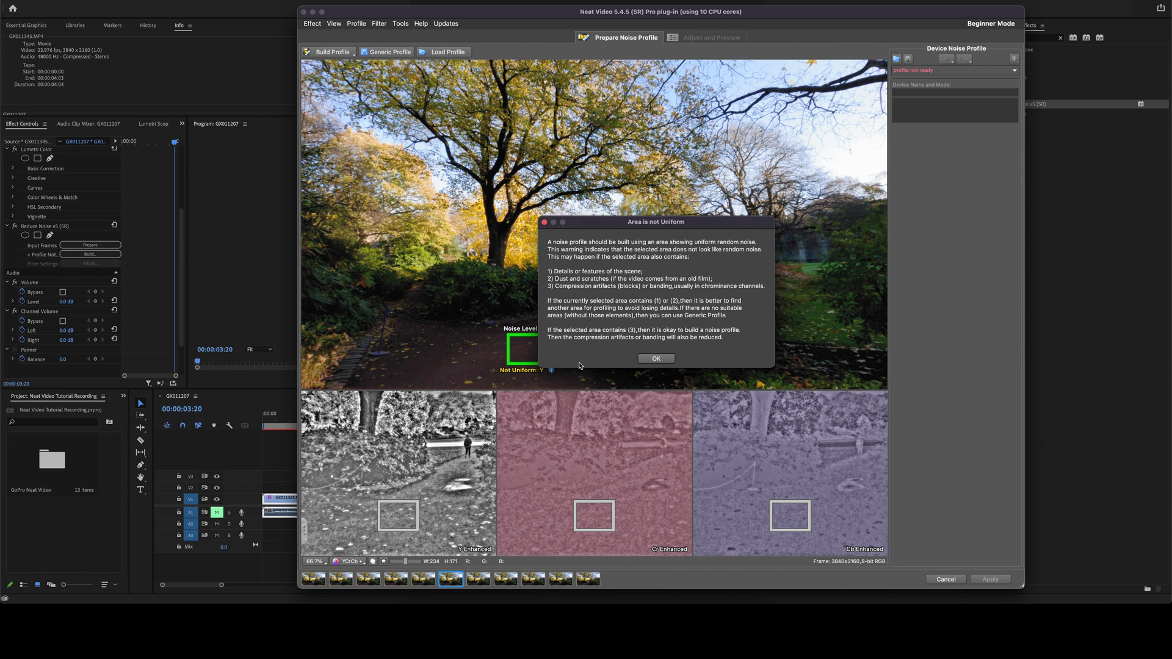
left_click(641, 357)
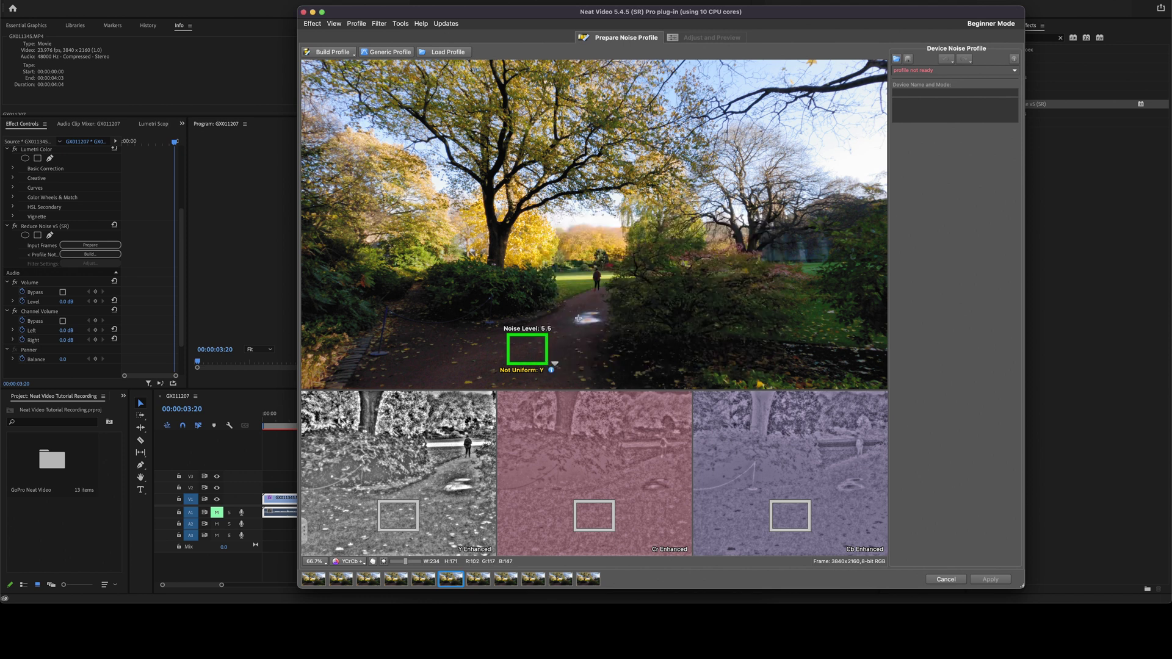
left_click(537, 342)
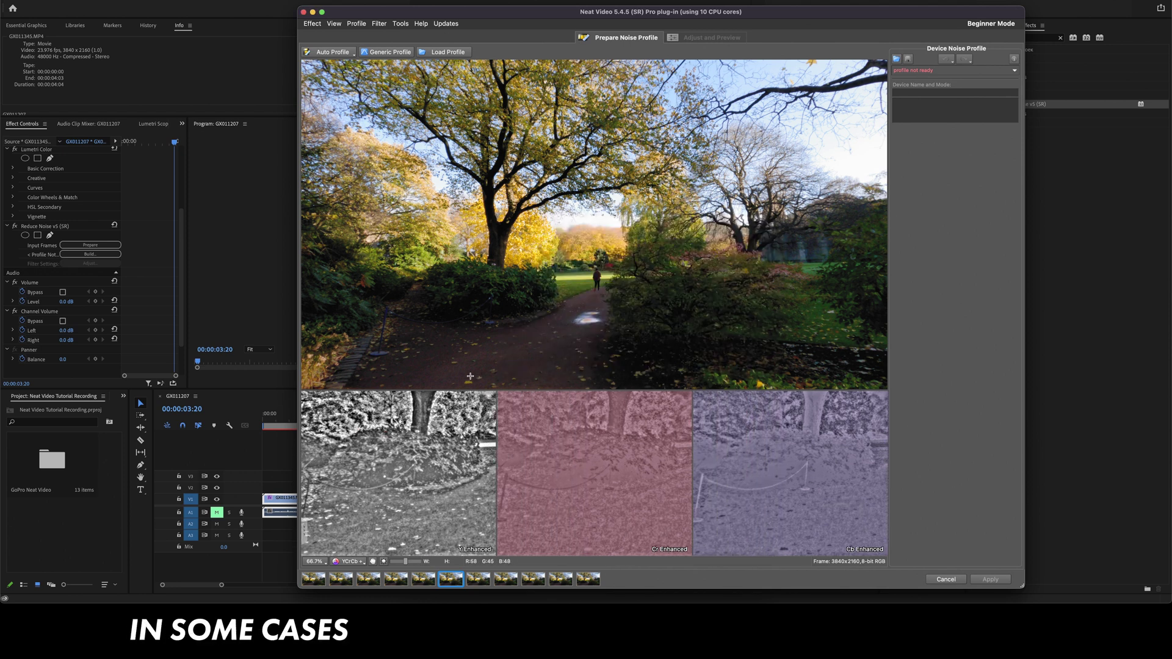
Build the profile from a 4.7-level lower-left path patch and switch to Adjust and Preview
left_click_drag(413, 361, 447, 382)
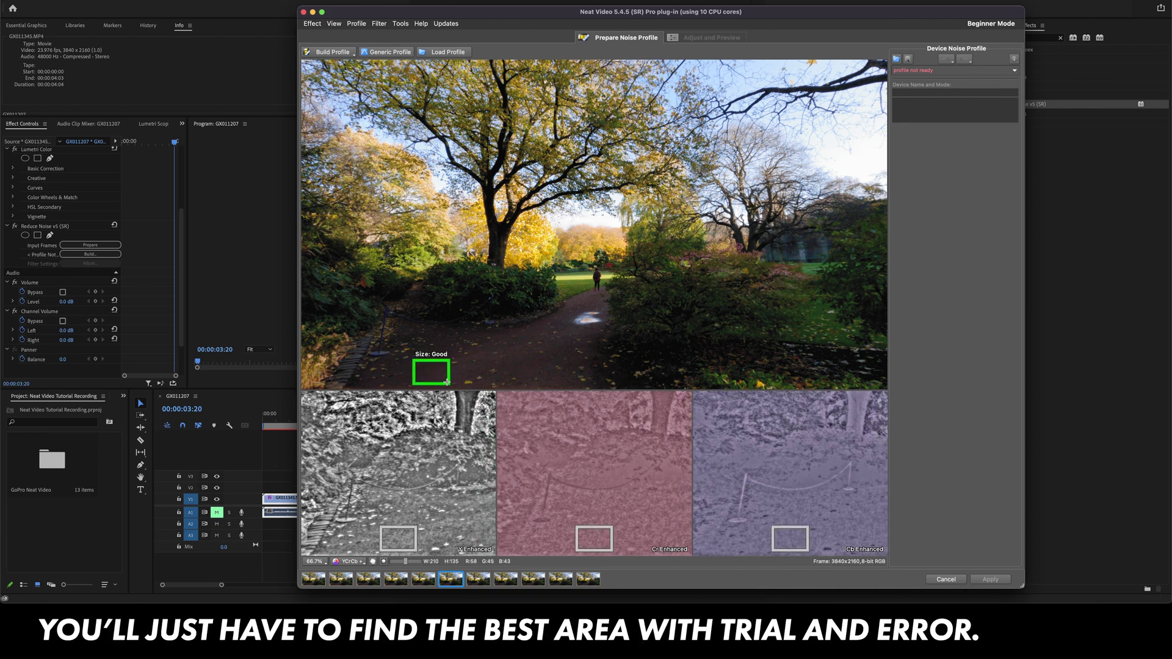
left_click_drag(447, 382, 447, 383)
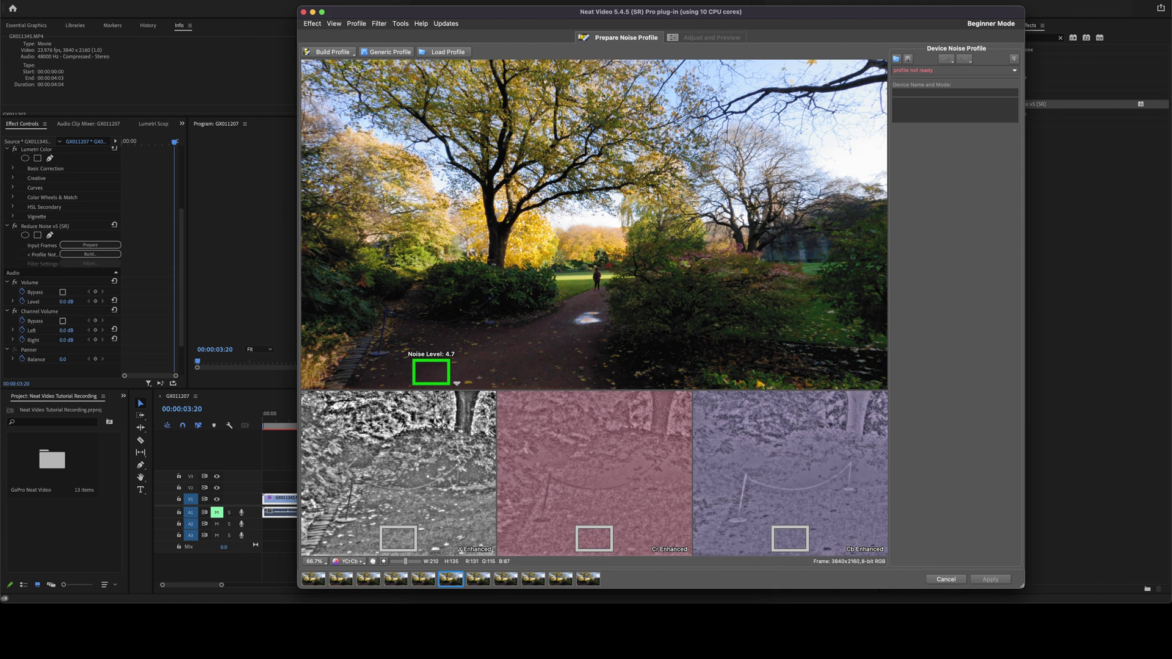
left_click(334, 53)
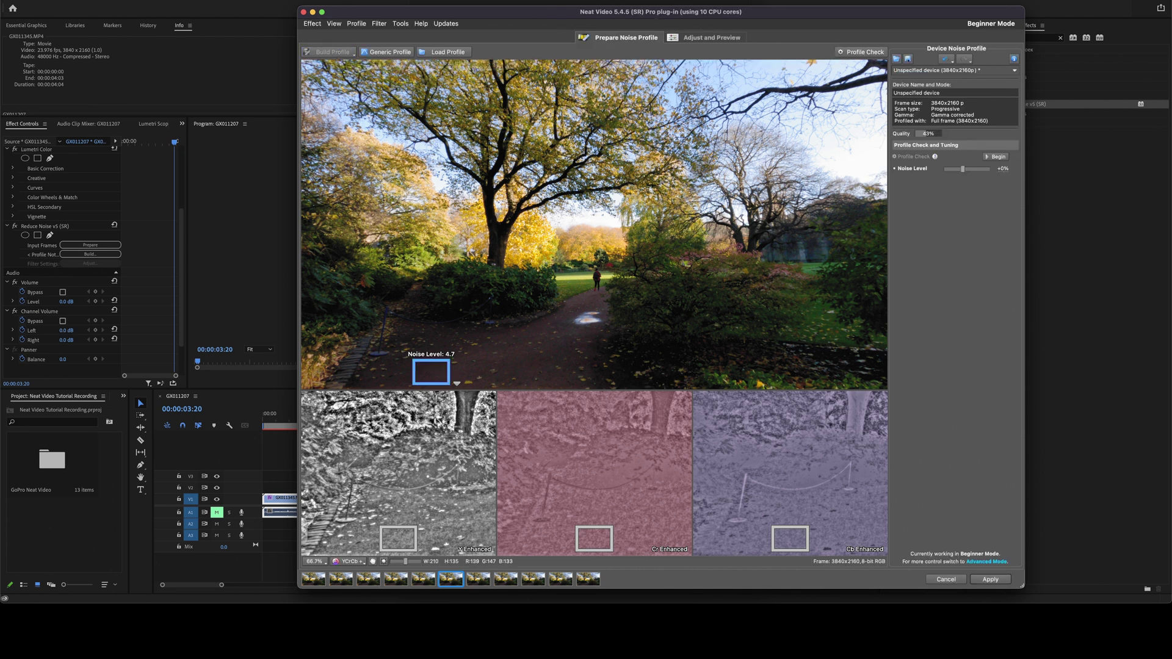
left_click(697, 41)
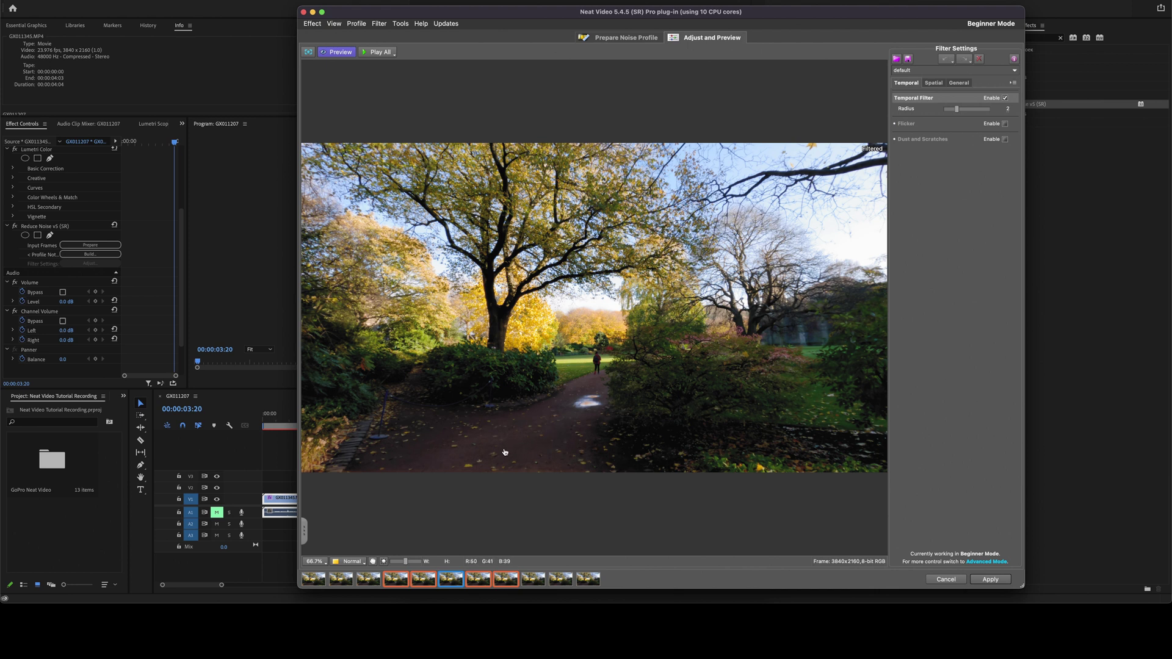
left_click(481, 452)
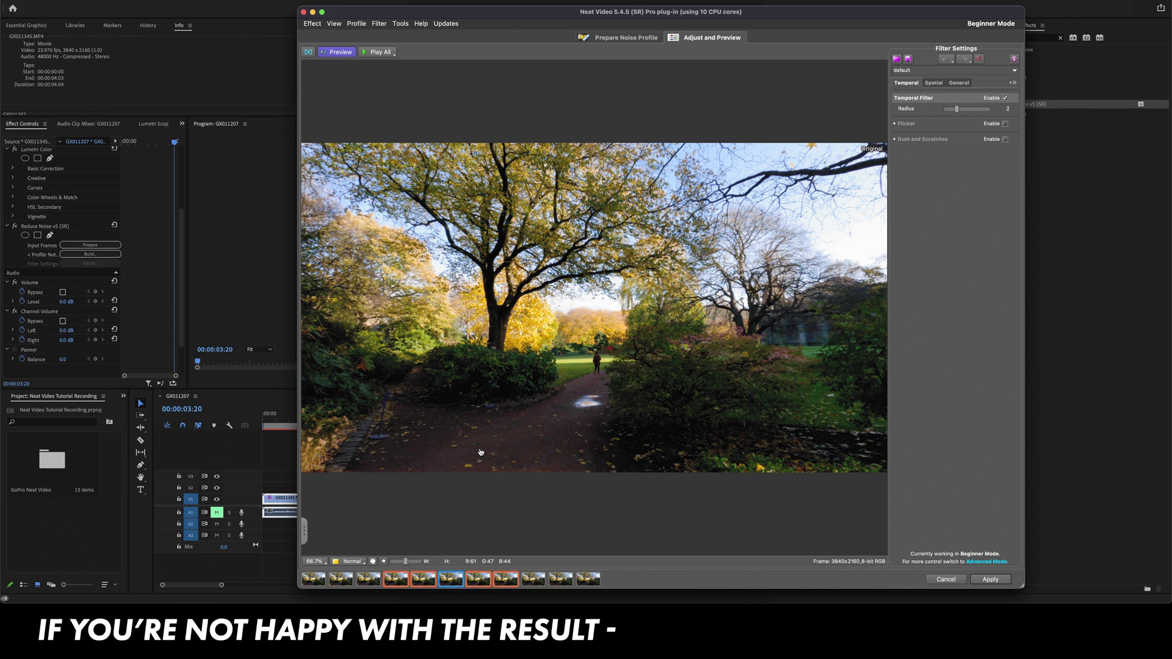
left_click(481, 452)
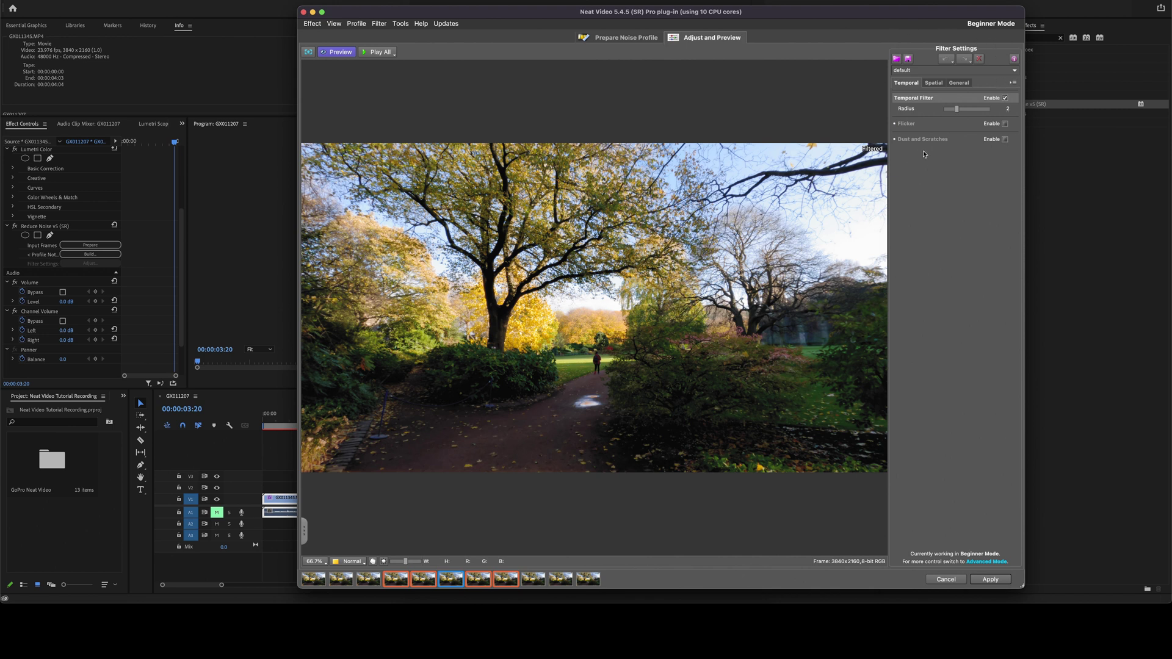
left_click(934, 83)
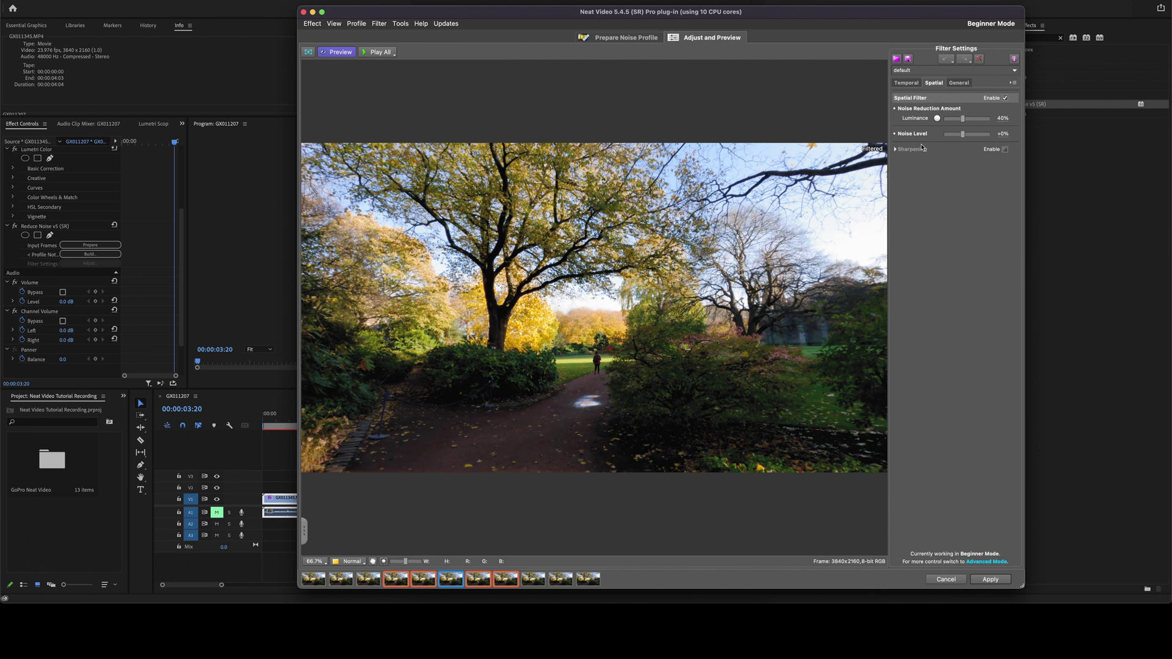
Enable Spatial sharpening and apply the Neat Video filter to the first clip
left_click(1005, 150)
left_click(992, 580)
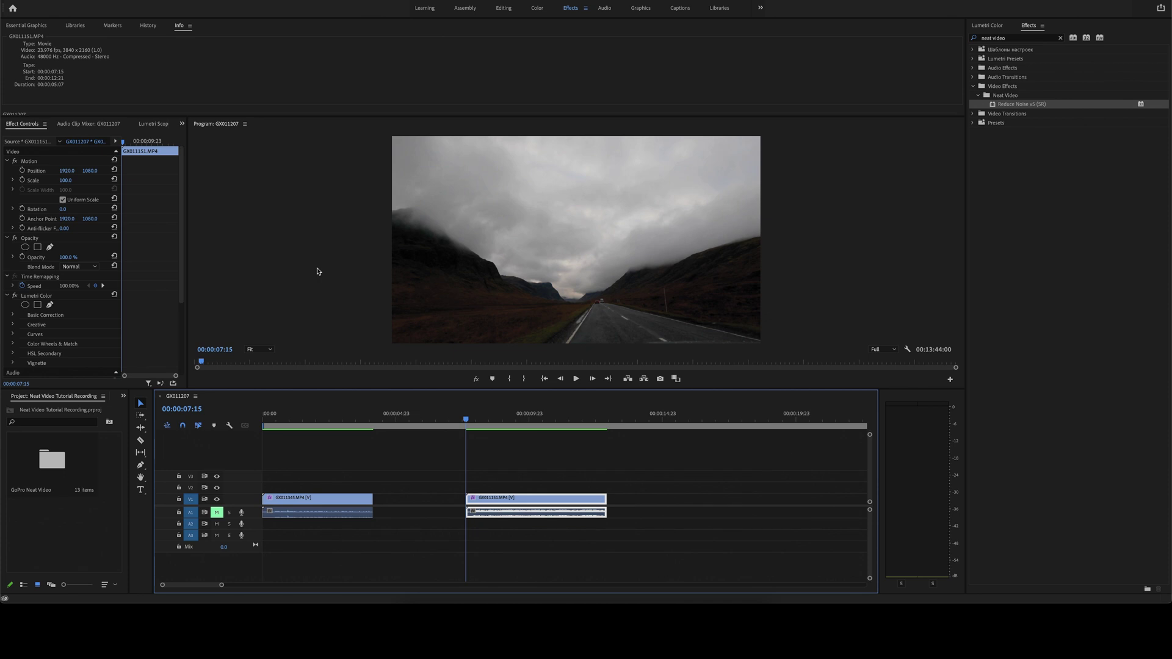
key("space")
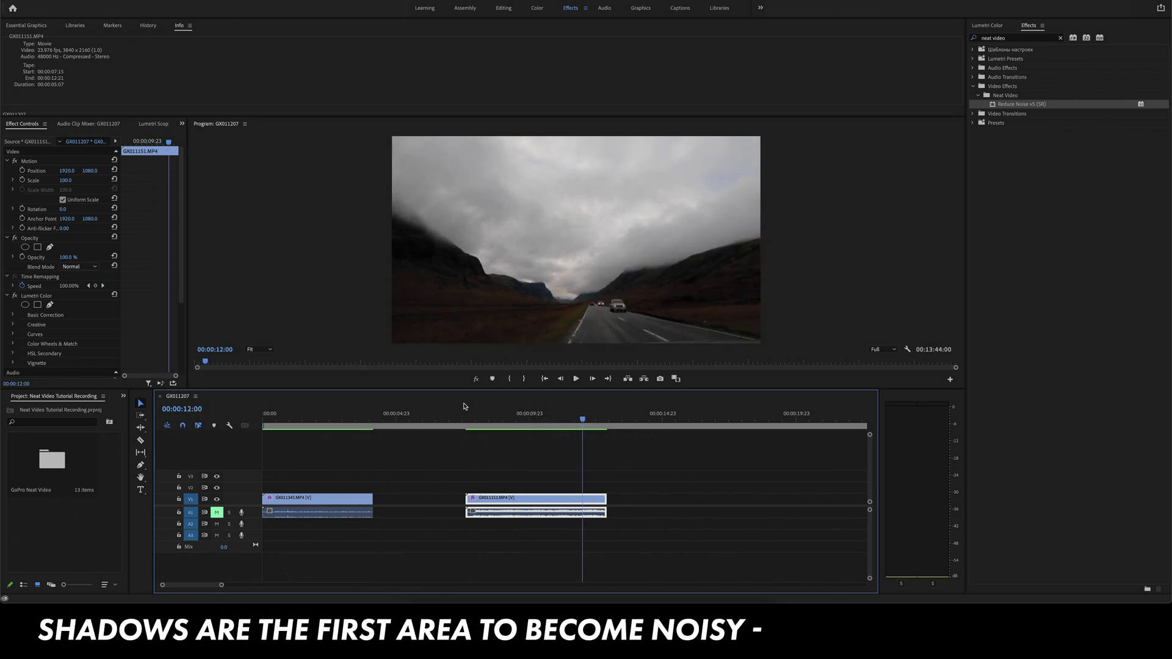
left_click(471, 417)
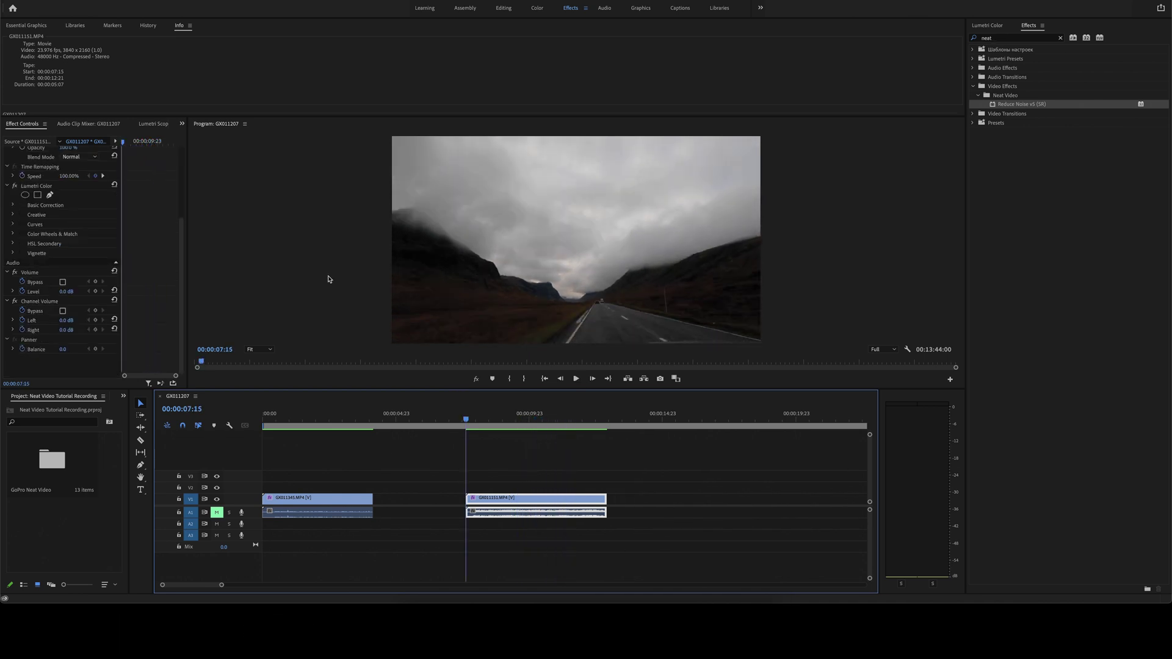
left_click_drag(476, 421, 547, 432)
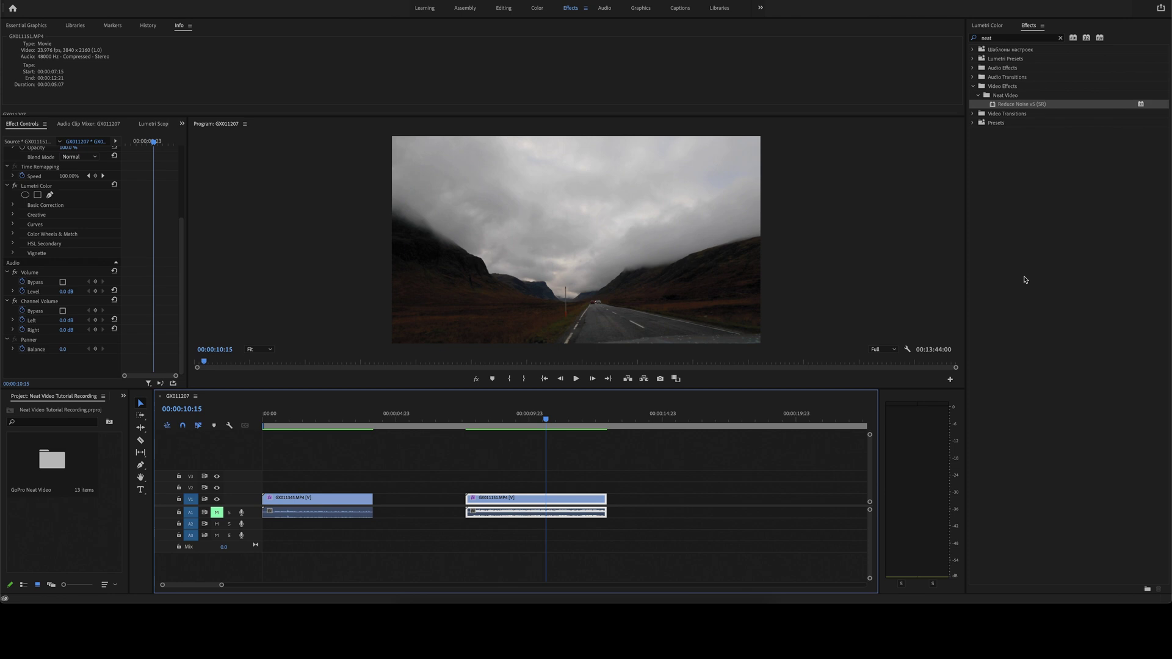
left_click_drag(1012, 105, 553, 502)
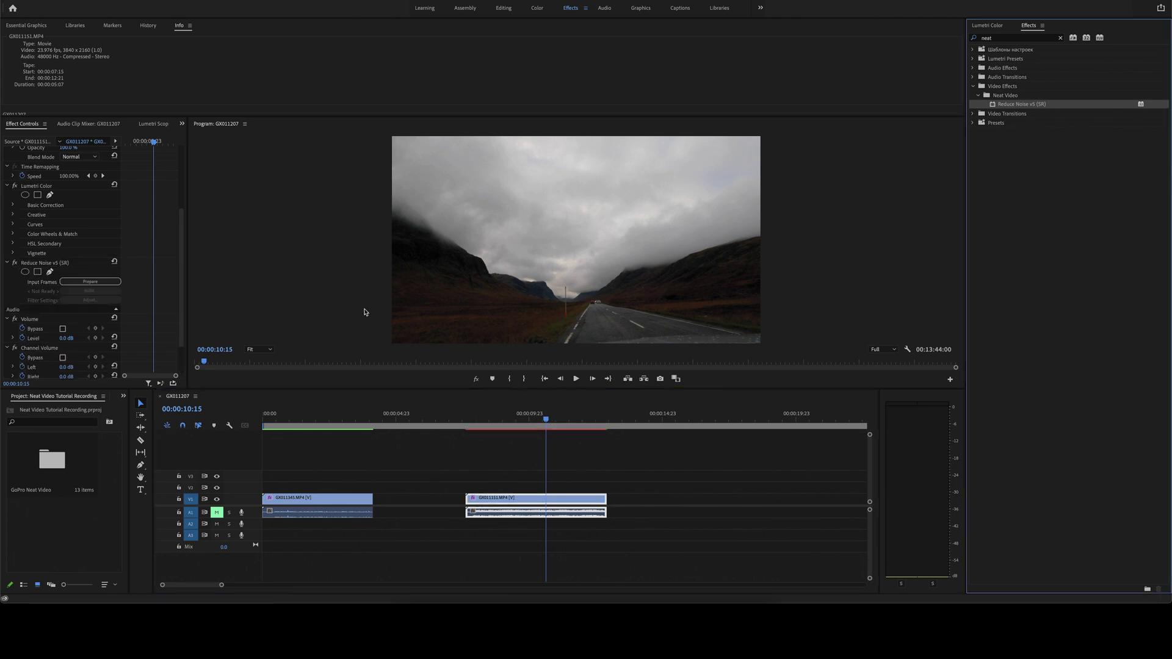
left_click(93, 282)
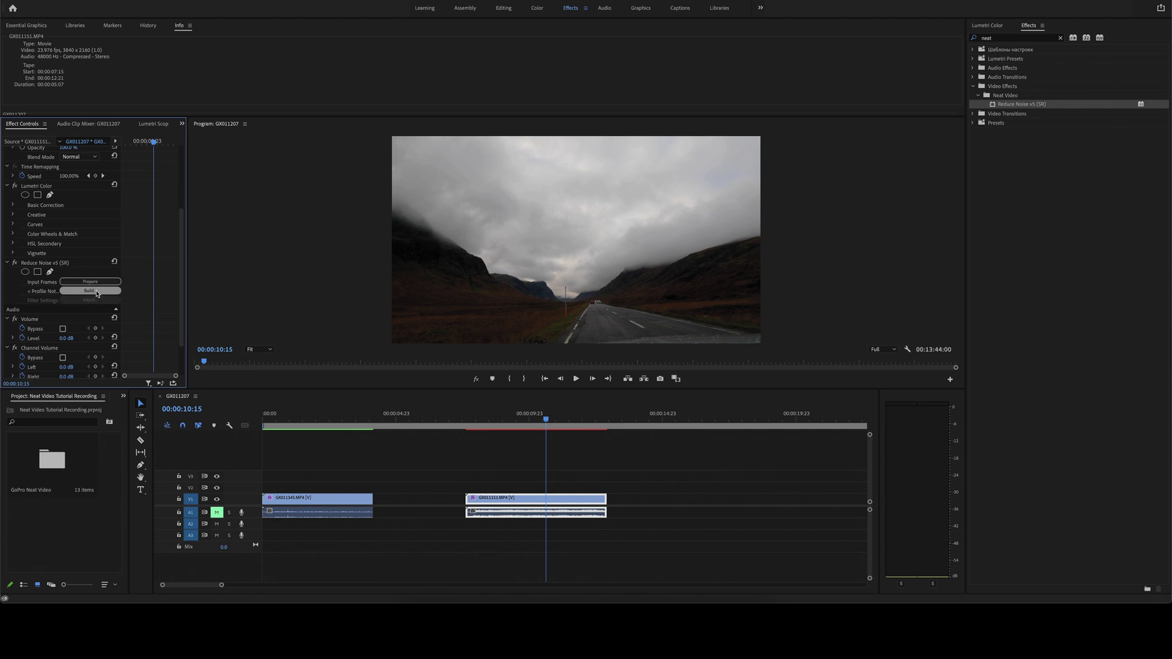
left_click(97, 292)
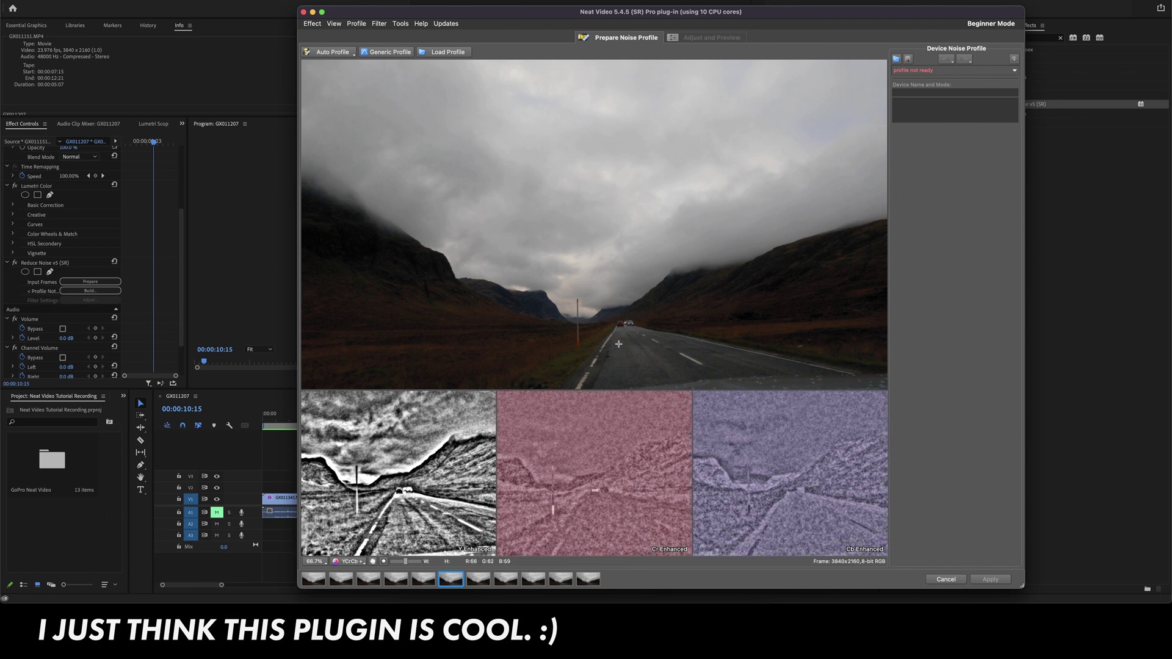
Try and discard road and hillside samples, then Auto Profile an 84% quality device profile
left_click_drag(616, 345, 654, 368)
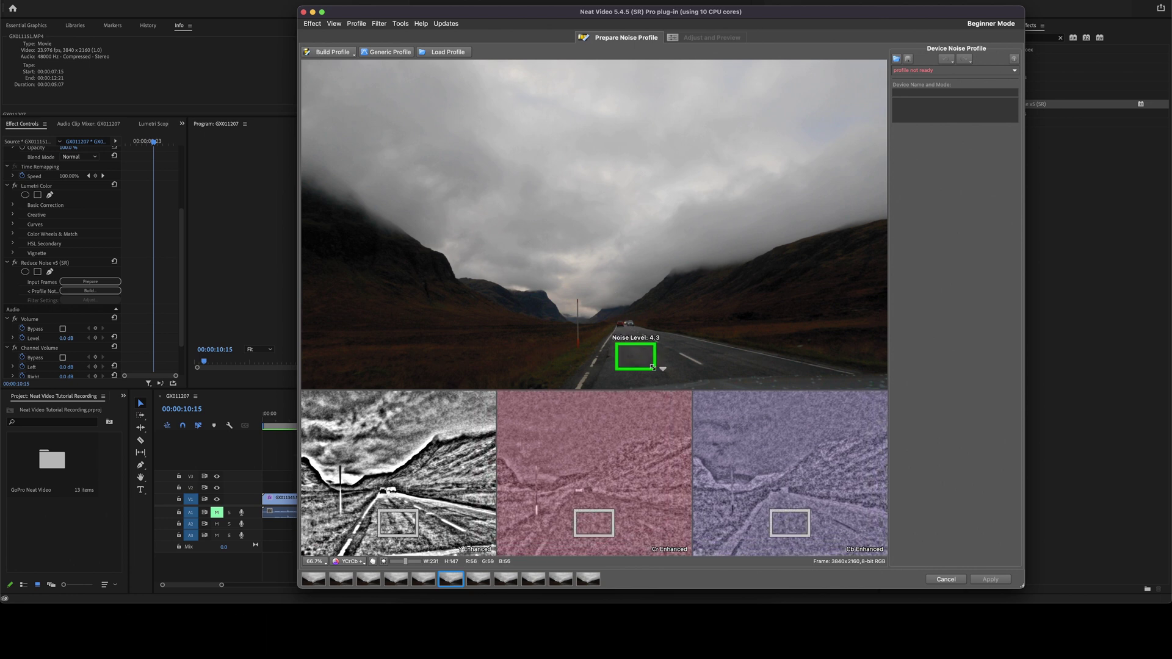
left_click(559, 361)
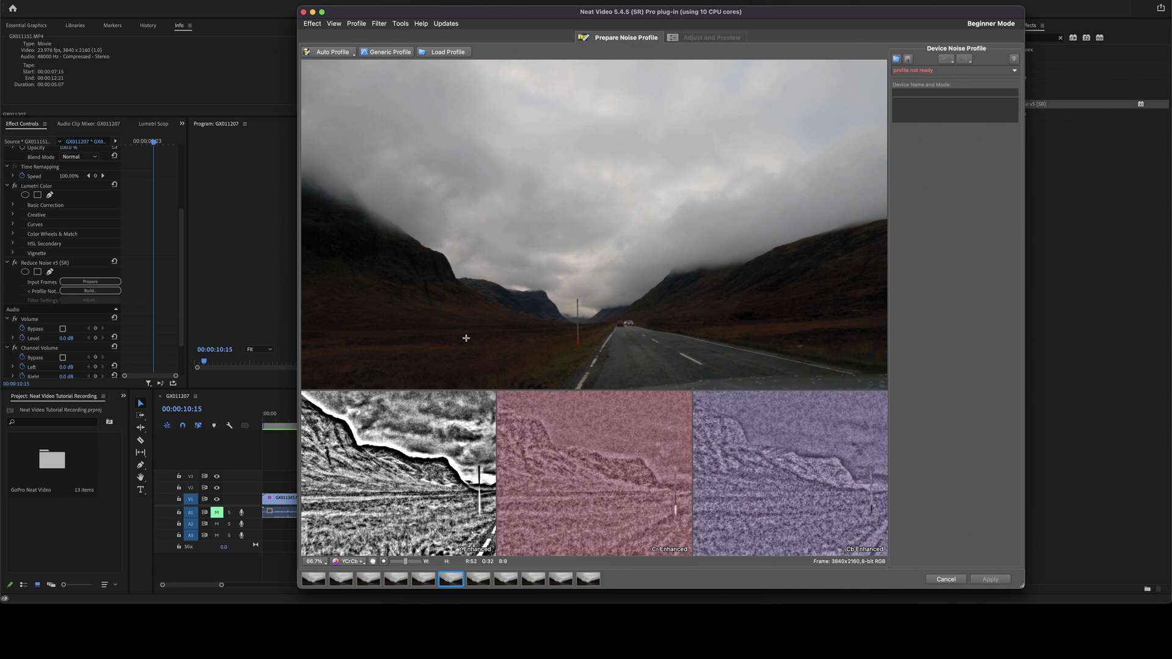
left_click_drag(415, 358, 471, 381)
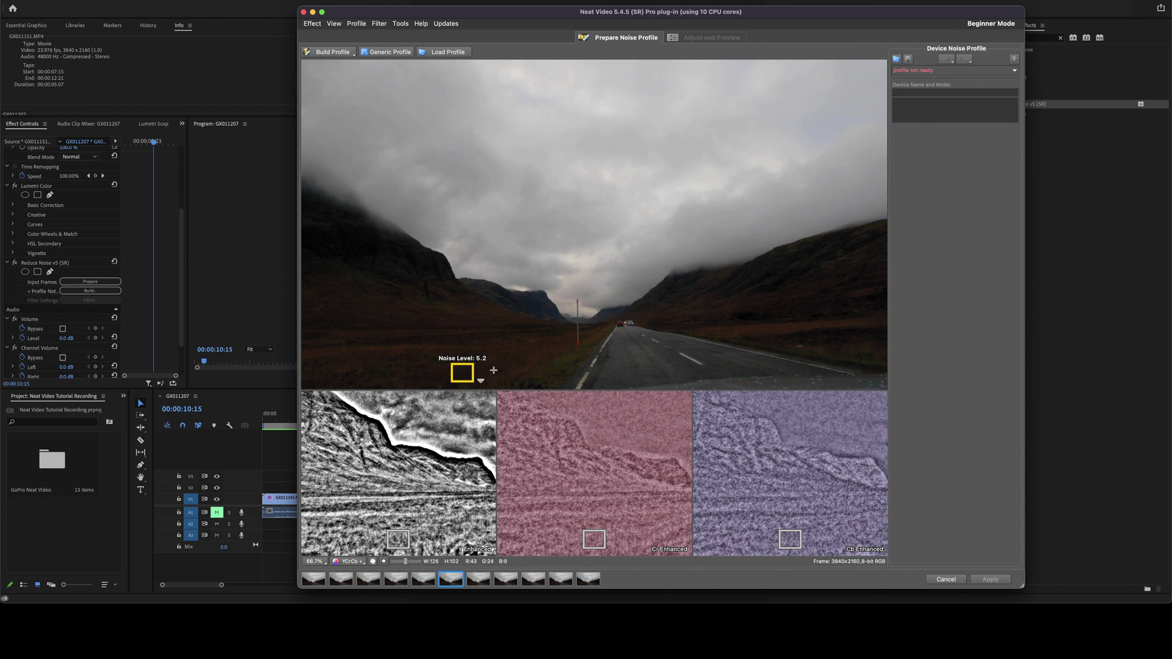
left_click(494, 369)
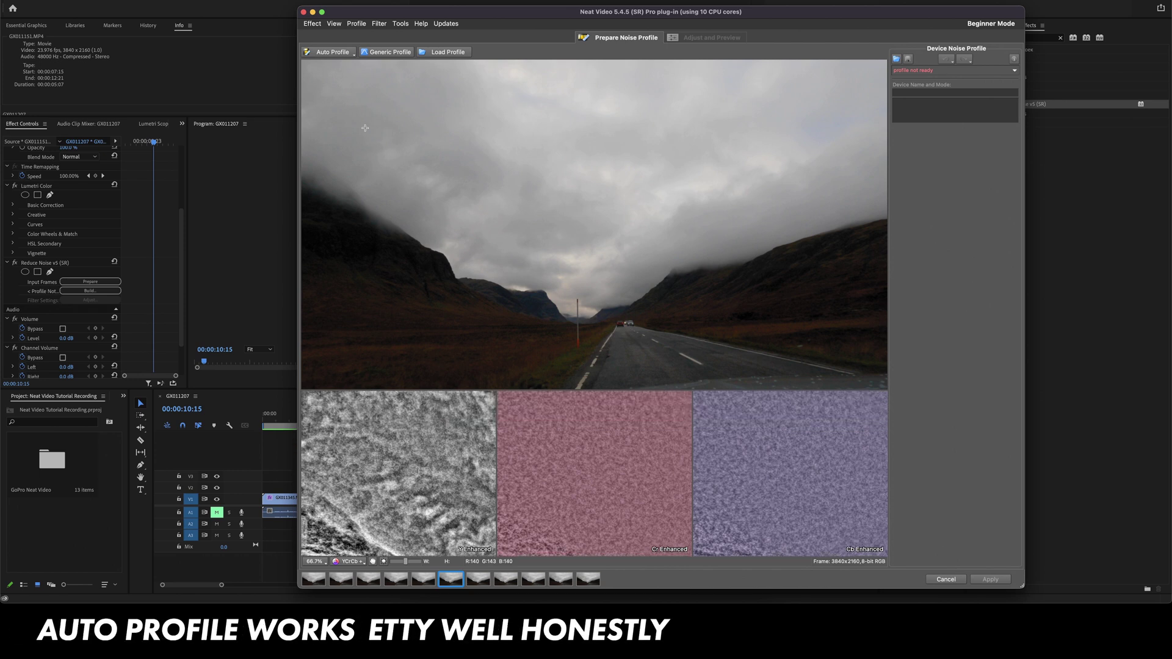
left_click(334, 52)
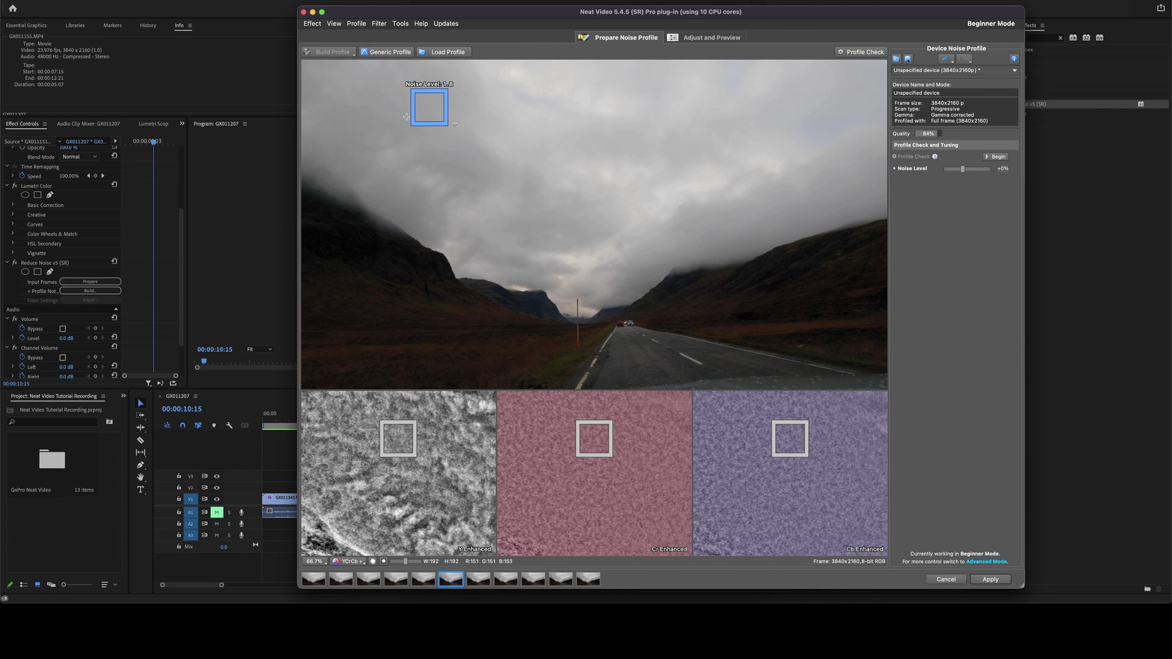
In Adjust and Preview, toggle between the filtered and original footage, ending on filtered
left_click(702, 40)
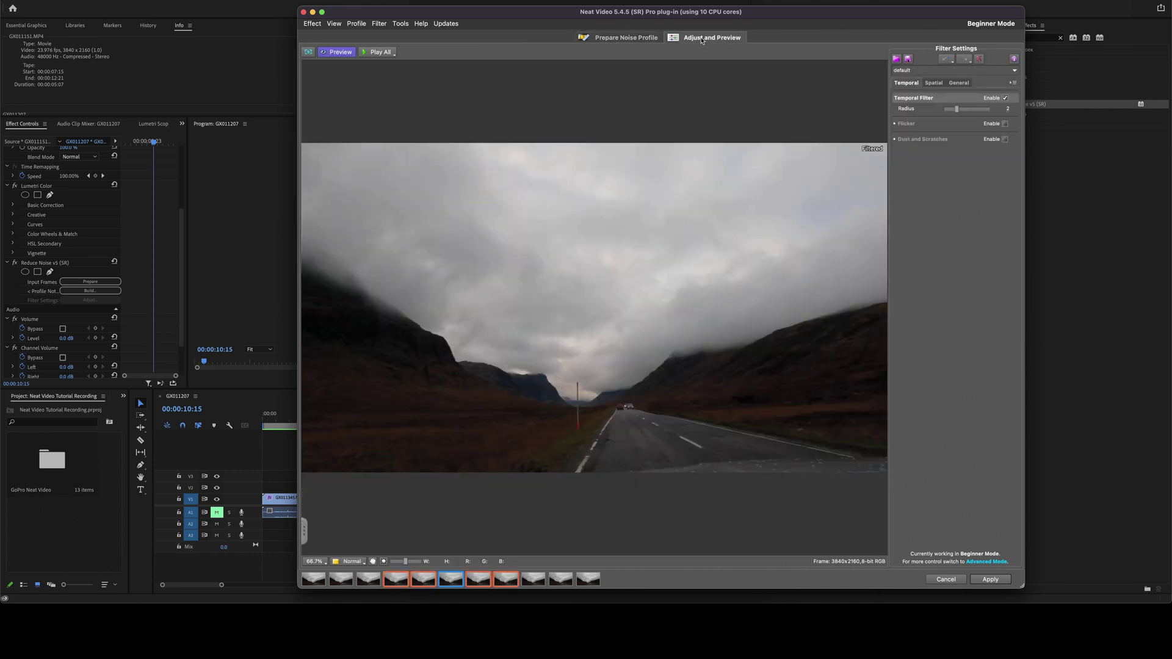
left_click(532, 323)
left_click(532, 323)
left_click(532, 323)
left_click(532, 322)
left_click(533, 323)
left_click(533, 322)
Enable sharpening on the Spatial tab and apply the denoising to the mountain road clip
left_click(934, 82)
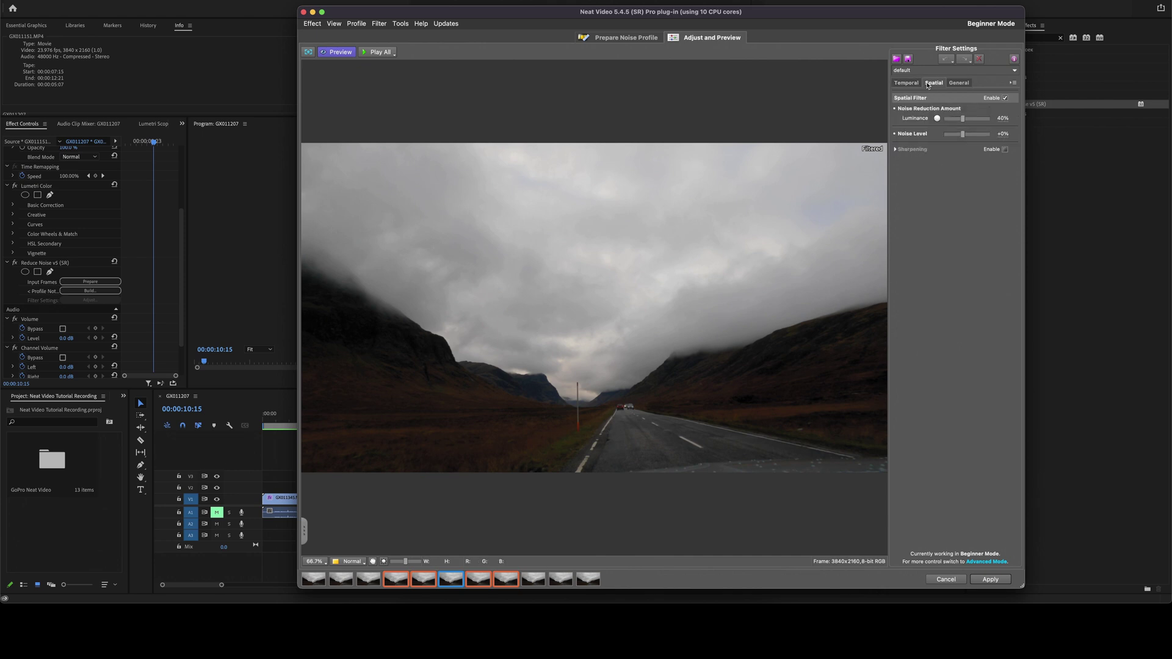
left_click(1004, 150)
left_click(990, 580)
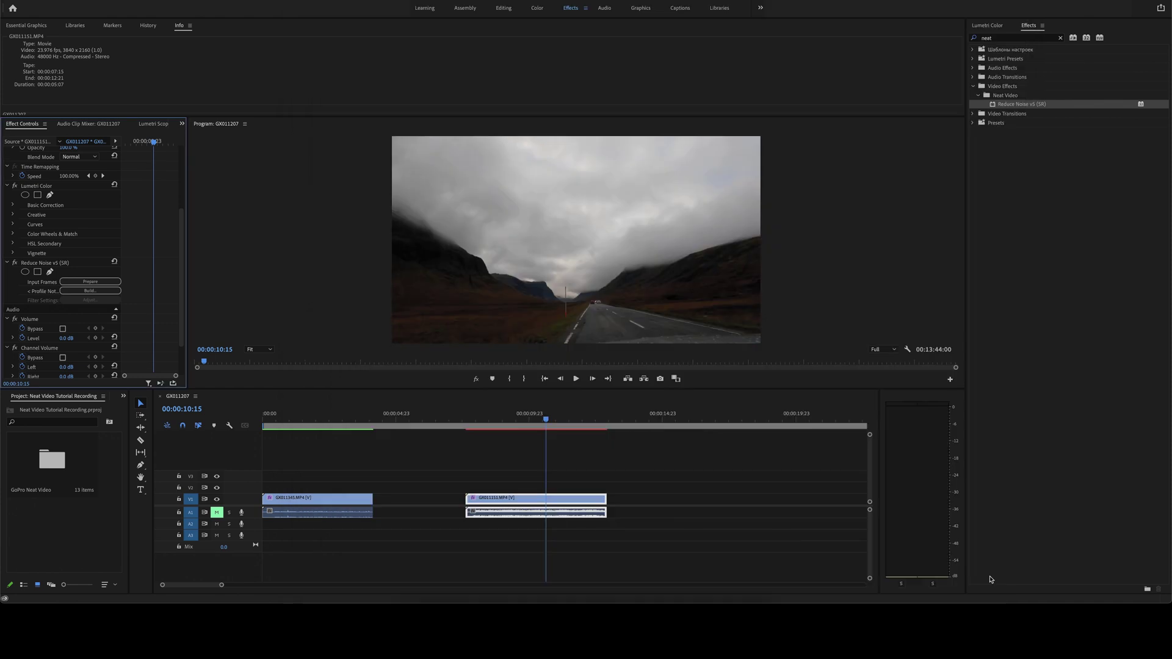